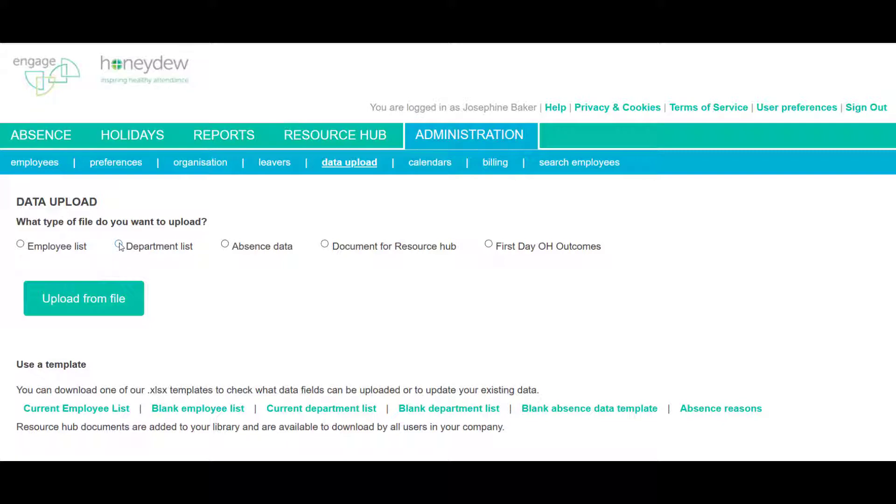
Choose Department list as the type of file to upload.
left_click(119, 244)
left_click_drag(127, 249, 184, 252)
left_click(194, 254)
triple_click(194, 252)
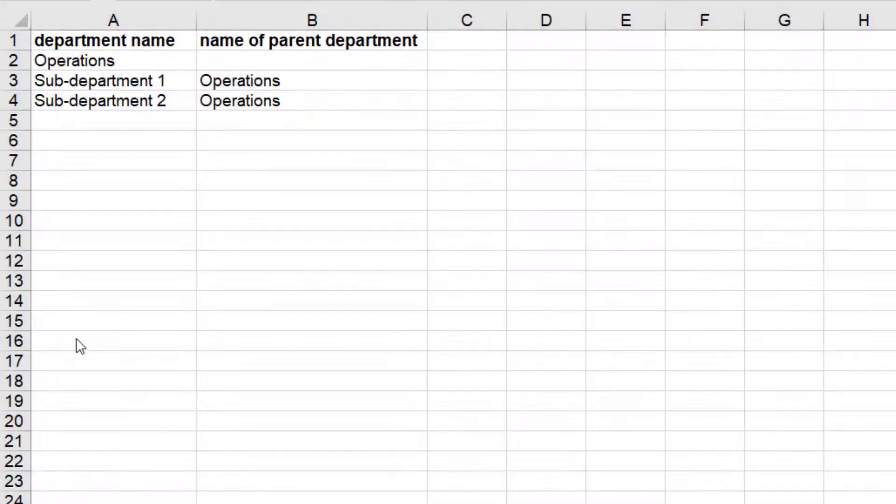
In the Excel department list, examine the main department and sub-department names with their parent department entries.
left_click(82, 57)
left_click(93, 66)
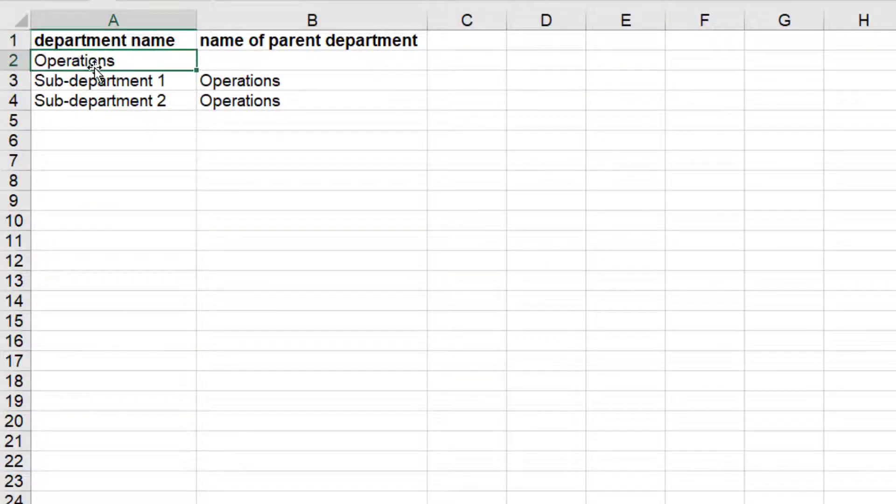
left_click(346, 62)
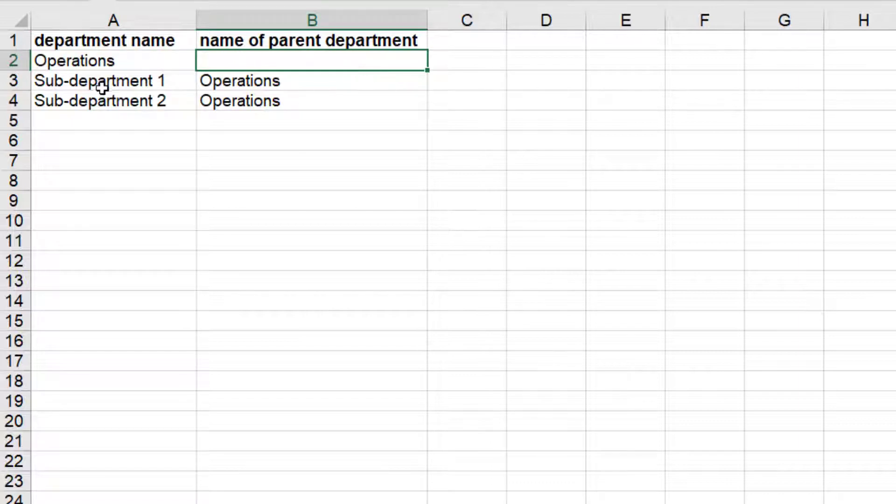
left_click(100, 84)
left_click(105, 103)
left_click(277, 100)
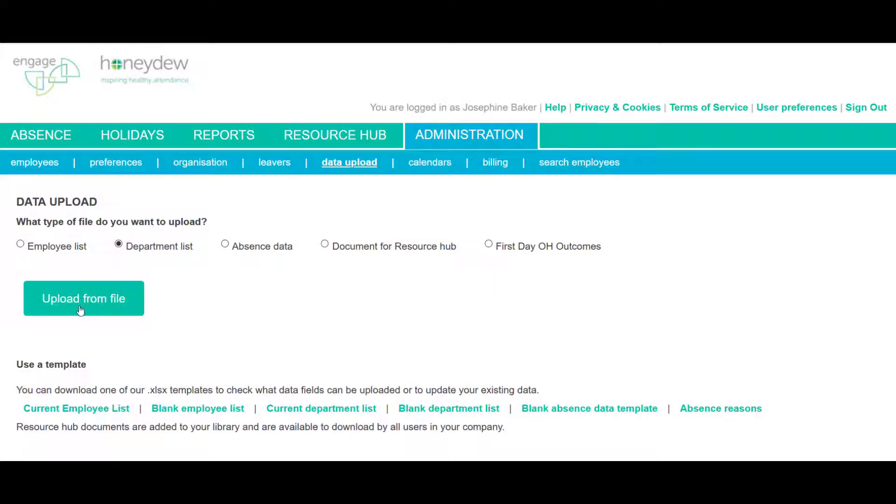
Back on the data upload page, choose the My Company_departments file from the Desktop for upload.
left_click(91, 313)
left_click(288, 219)
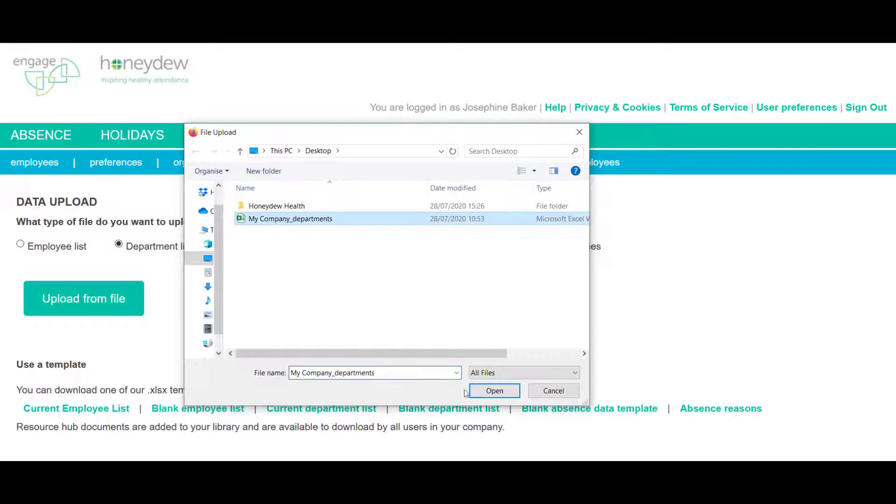
left_click(480, 391)
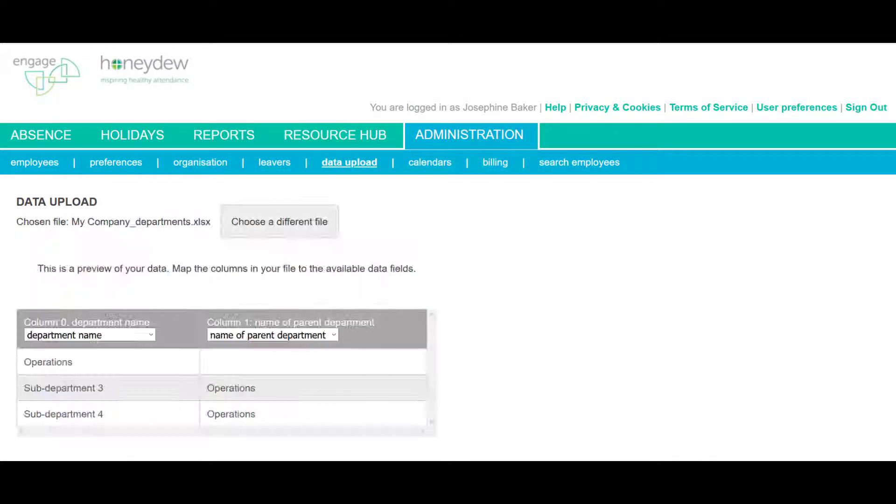
Map the first column to department name and the second to name of parent department, and upload the department data.
left_click(150, 336)
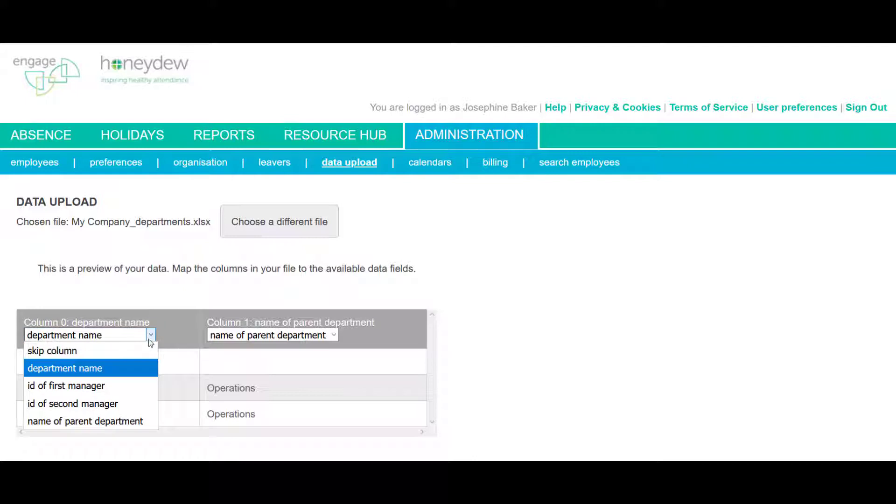
left_click(136, 368)
left_click(338, 335)
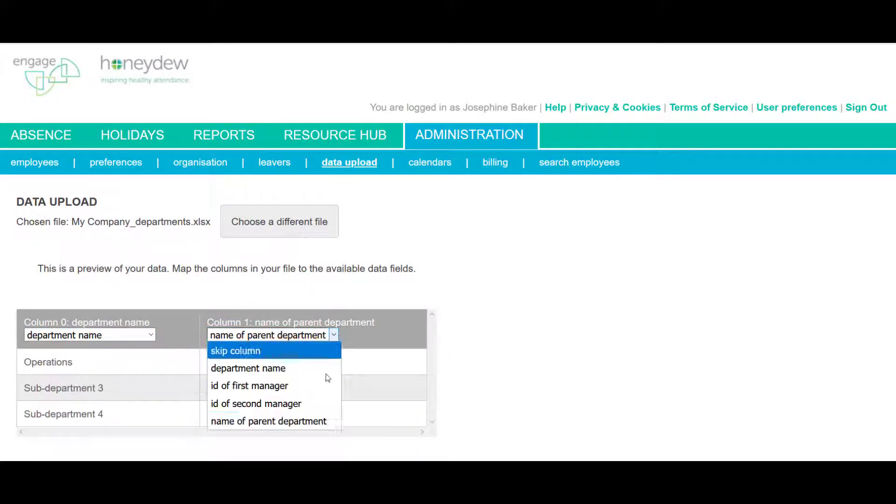
left_click(331, 422)
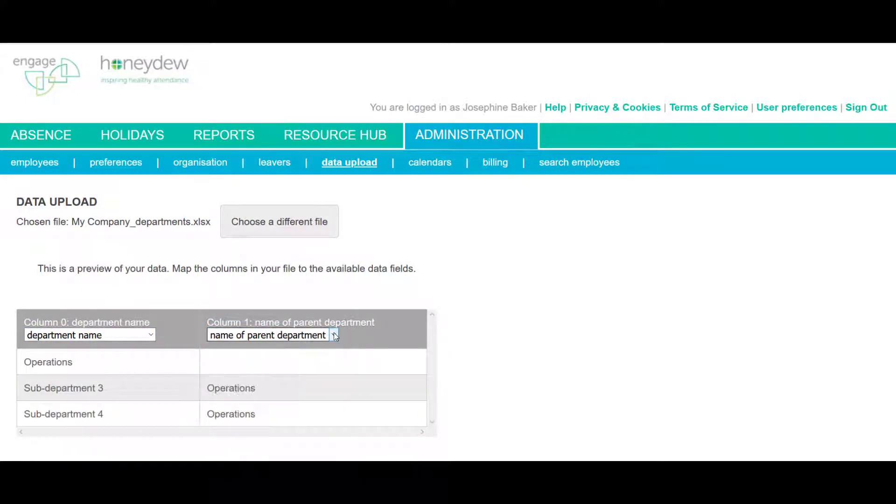
left_click(338, 337)
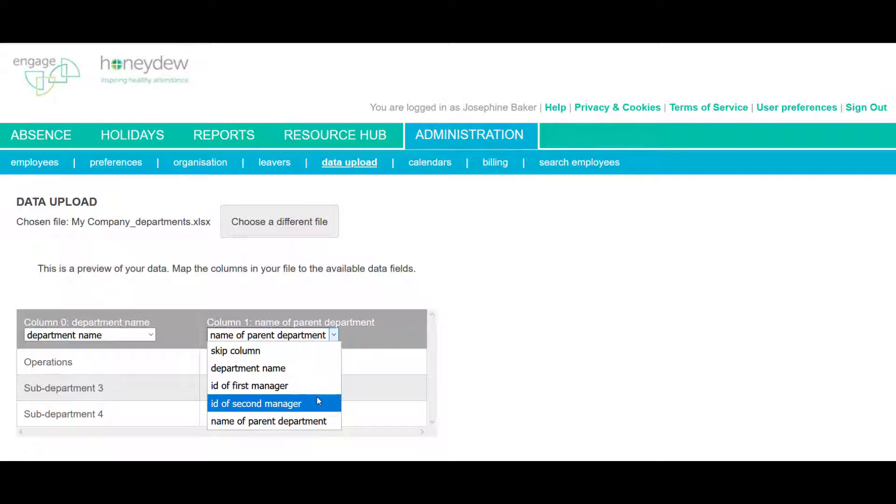
left_click(320, 420)
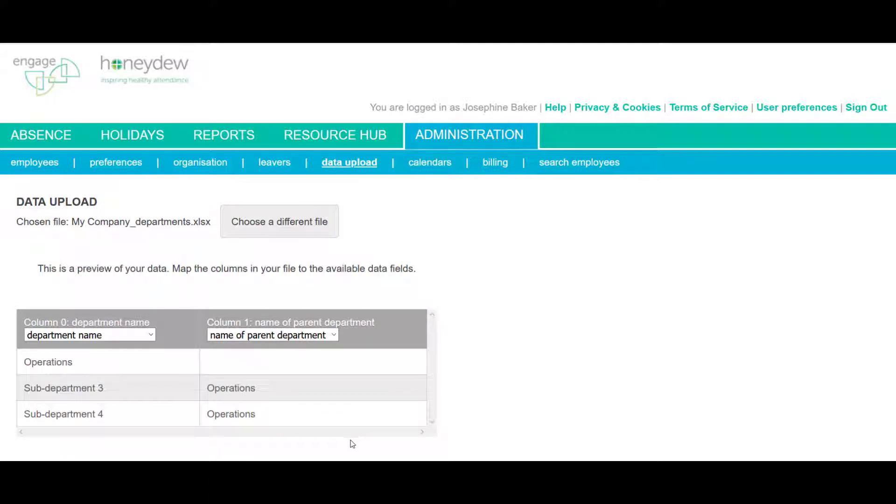
scroll(352, 444, "down", 2)
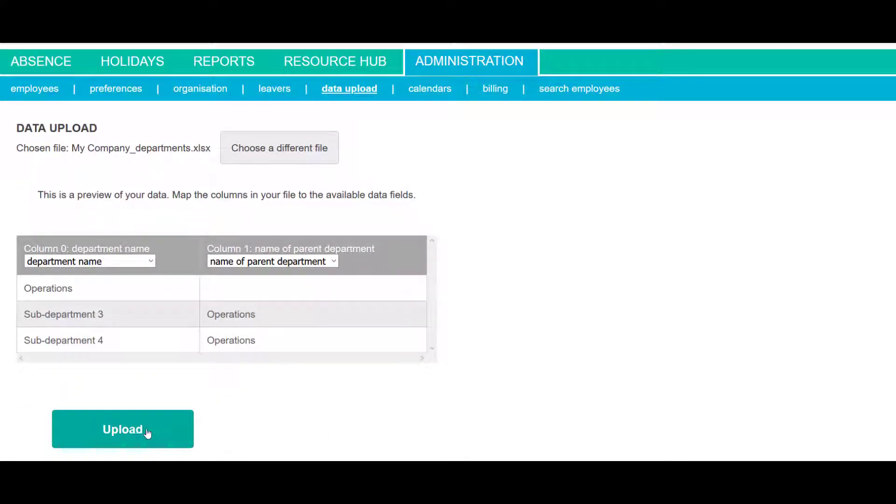
left_click(133, 429)
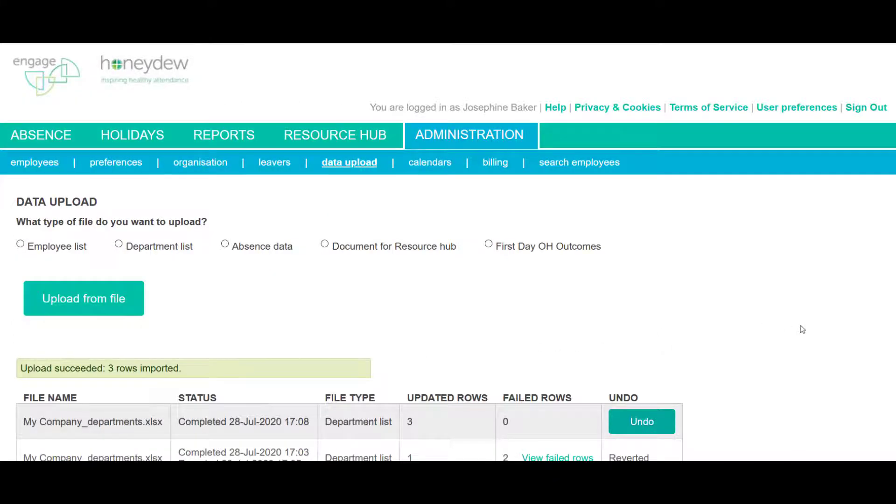
Review the upload history and expand Operations in the organisation structure to check its sub-departments.
scroll(791, 333, "down", 2)
scroll(787, 334, "down", 2)
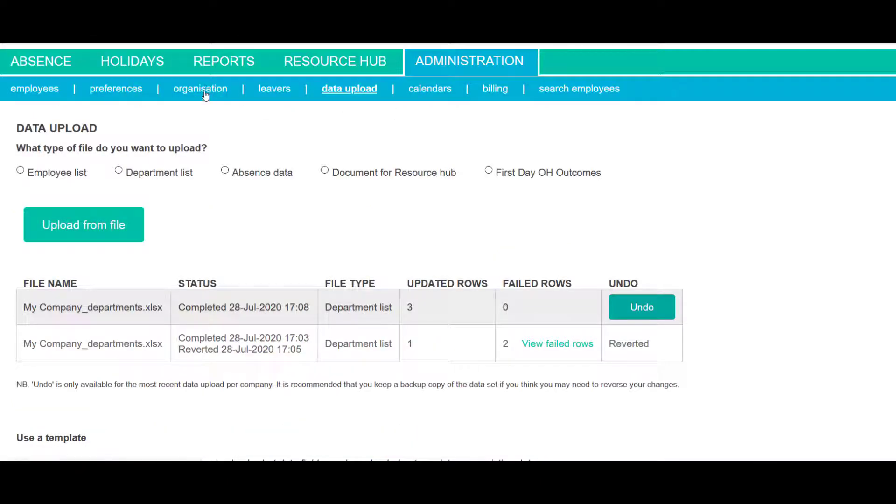
left_click(206, 93)
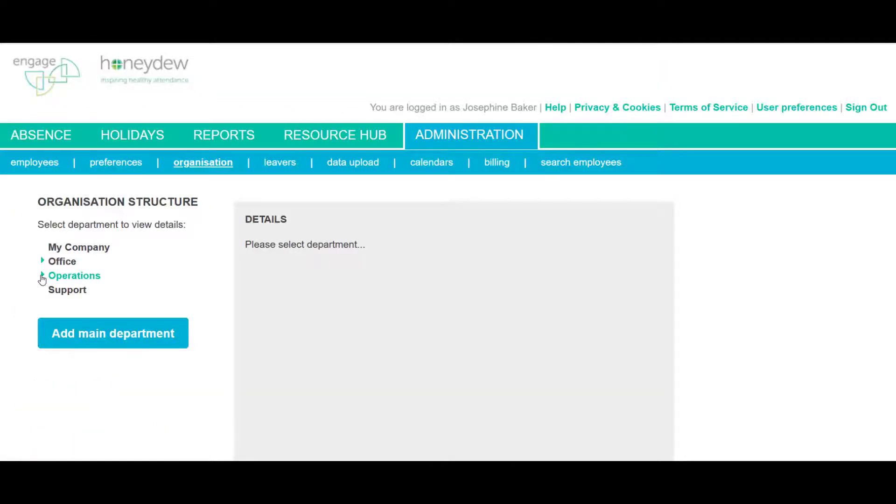
left_click(42, 278)
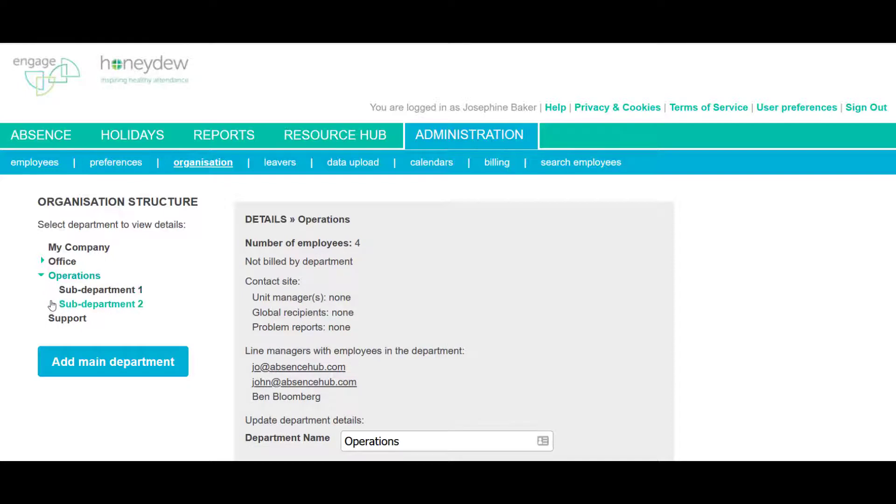
Return to the data upload page and examine the employee spreadsheet's column headings through Start date in Excel.
left_click(362, 165)
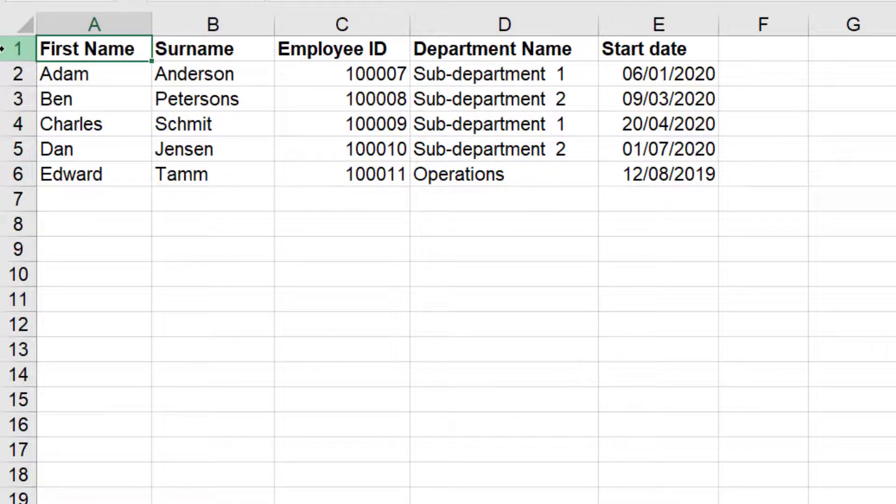
key("Right")
key("Right")
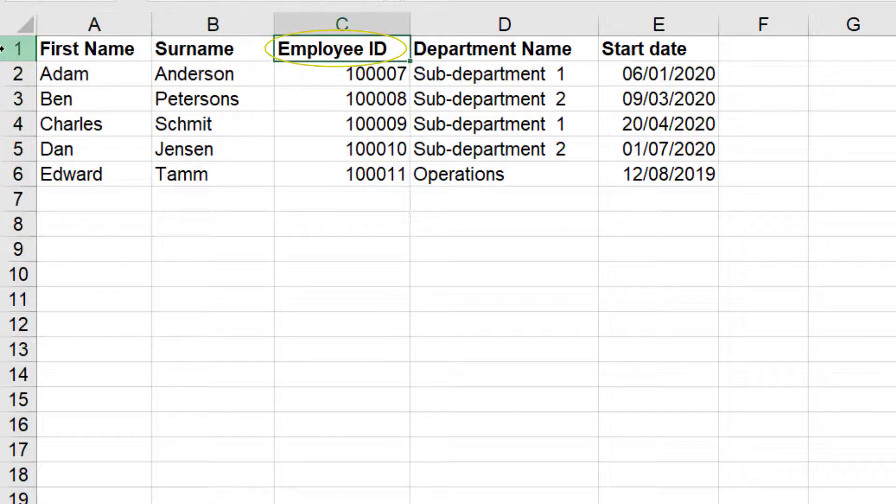
key("Right")
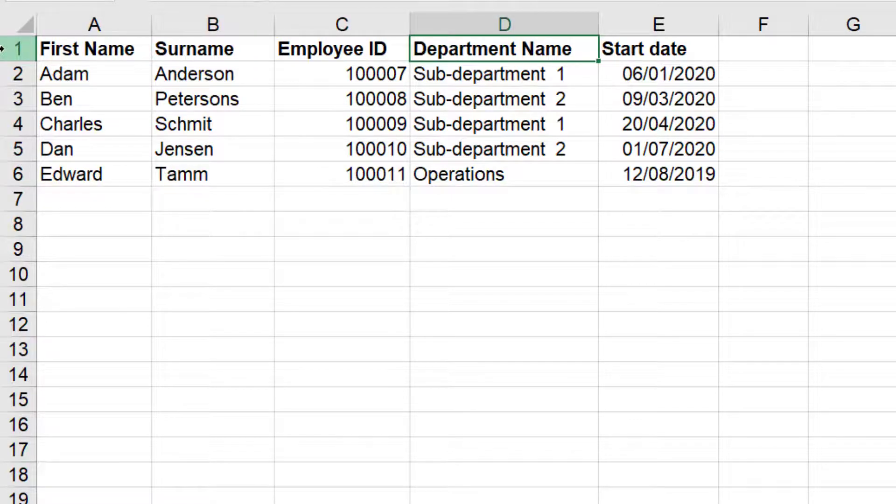
key("Right")
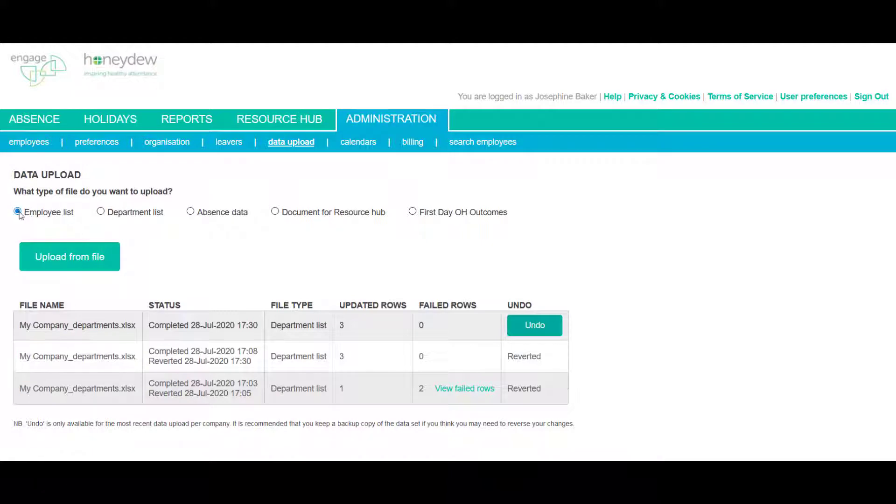
On the data upload page, choose the My Company_employees file from the Desktop as the employee list.
left_click(58, 257)
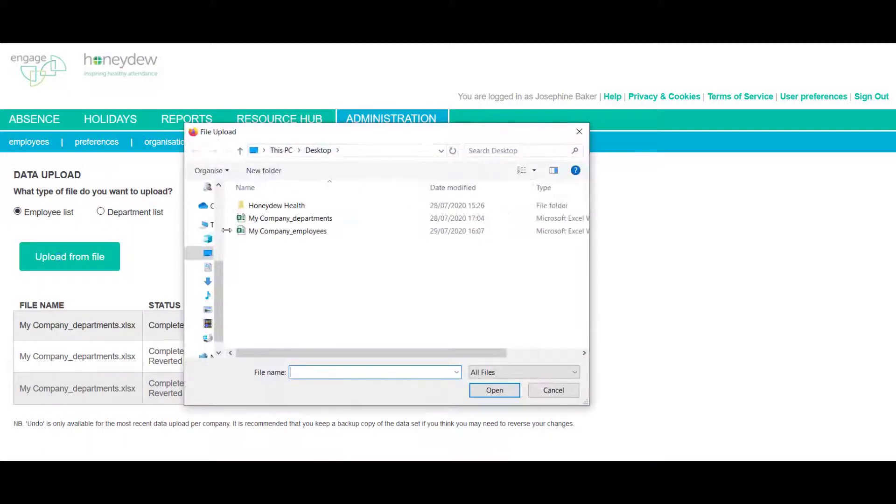
left_click(280, 231)
left_click(494, 390)
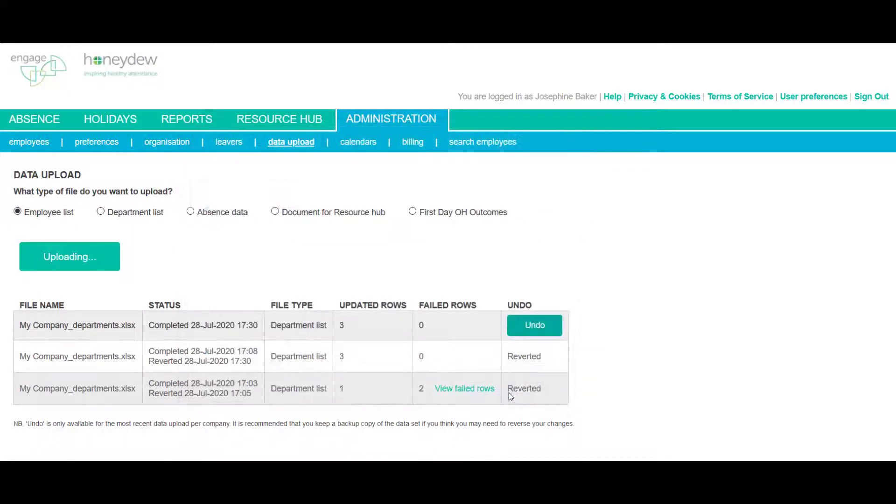
Check the column mappings for first name, surname, employee id, department name and start date, and upload the employee data.
scroll(111, 226, "down", 2)
left_click(110, 225)
left_click(110, 226)
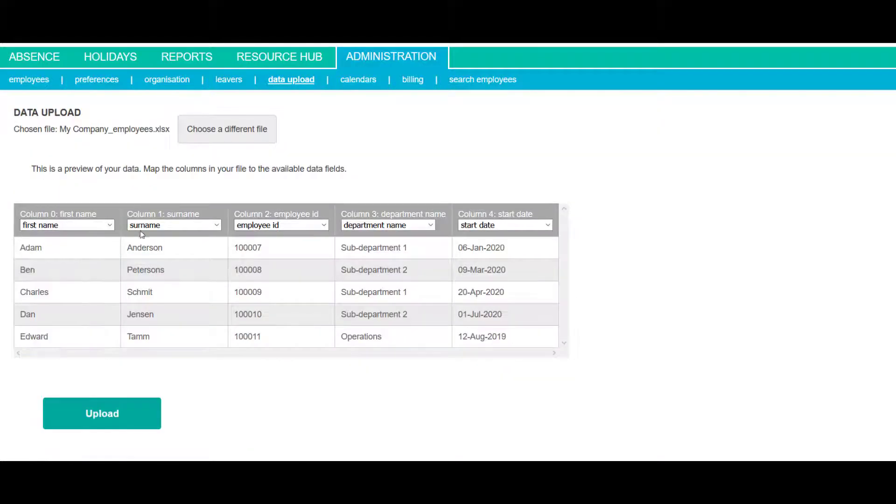
left_click(214, 225)
left_click(216, 226)
left_click(324, 225)
left_click(323, 224)
left_click(430, 225)
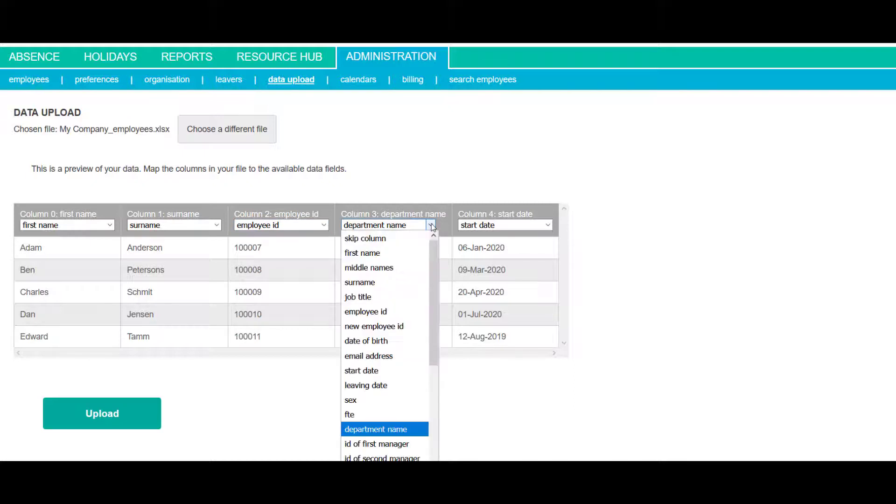
left_click(430, 225)
left_click(548, 224)
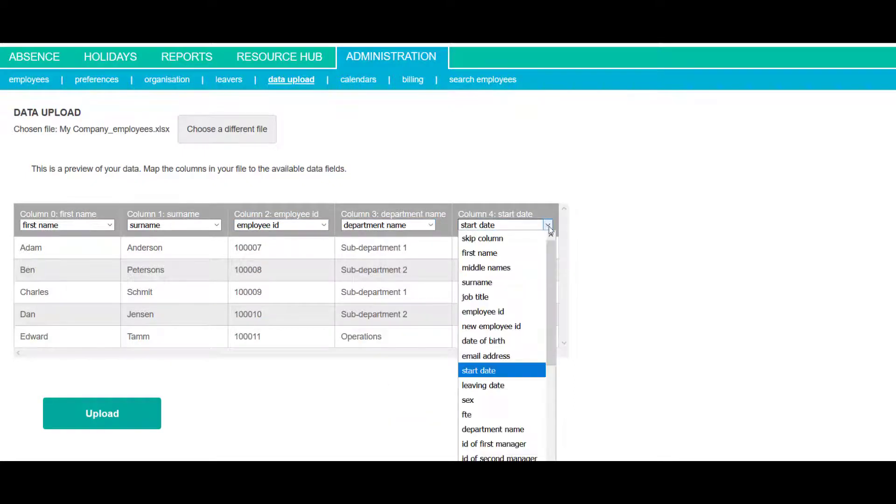
left_click(548, 226)
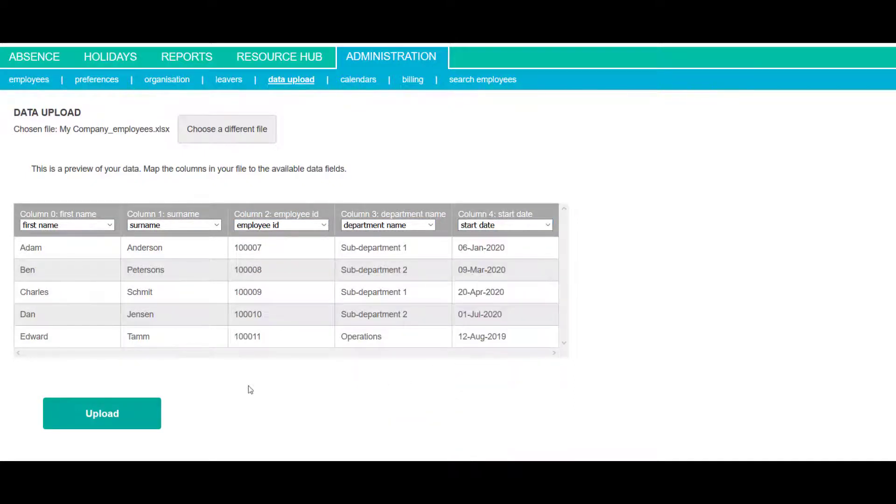
left_click(102, 414)
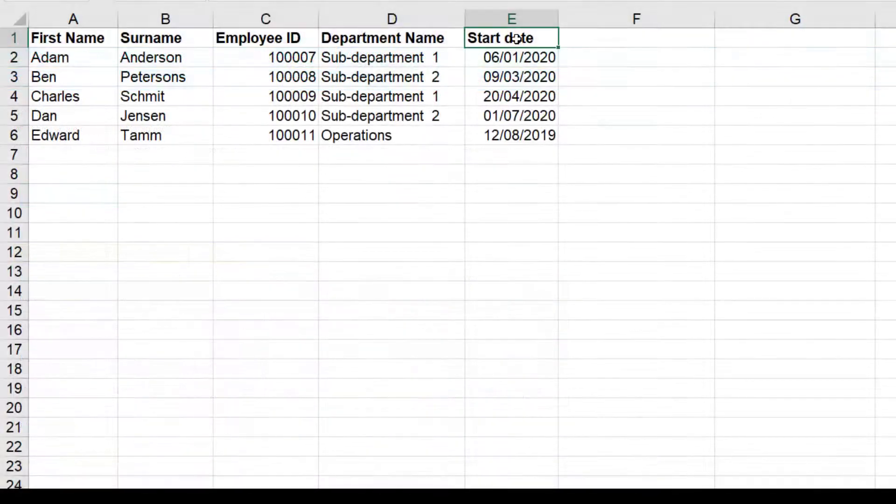
In the Excel employee list, add the headings "manager 1" in F1 and "manager 2" in G1.
key("Right")
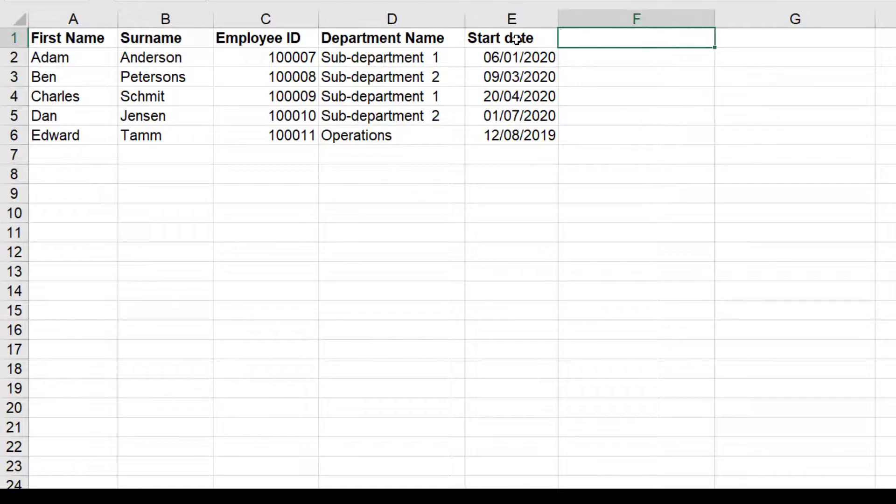
type("manager 1")
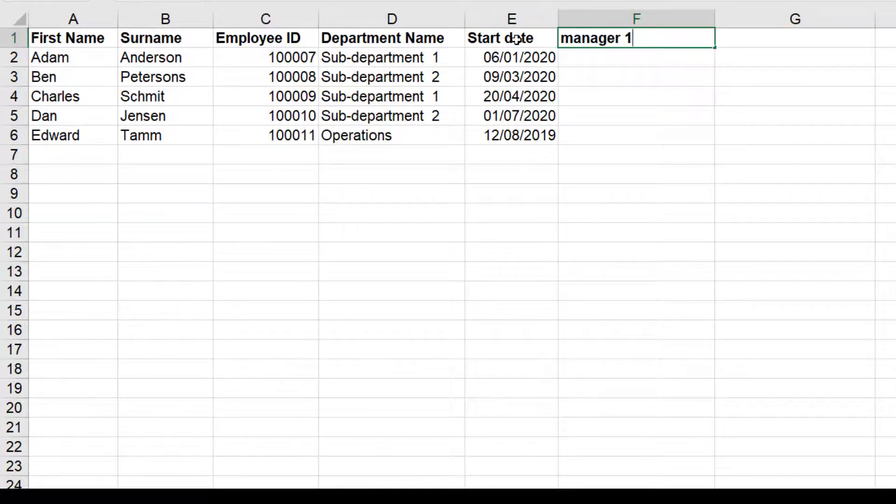
key("Right")
type("manager ")
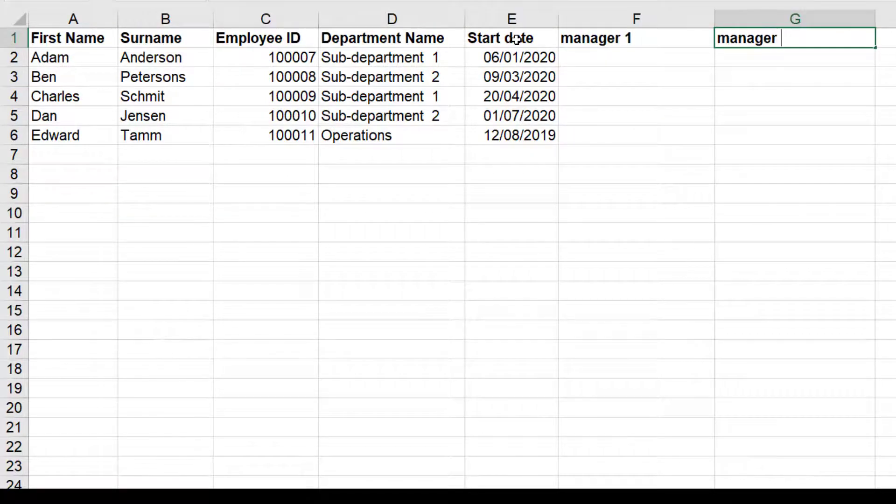
type("2")
Enter the first manager's ID in F2 and the second manager's ID in G2 for the first employee.
left_click(574, 60)
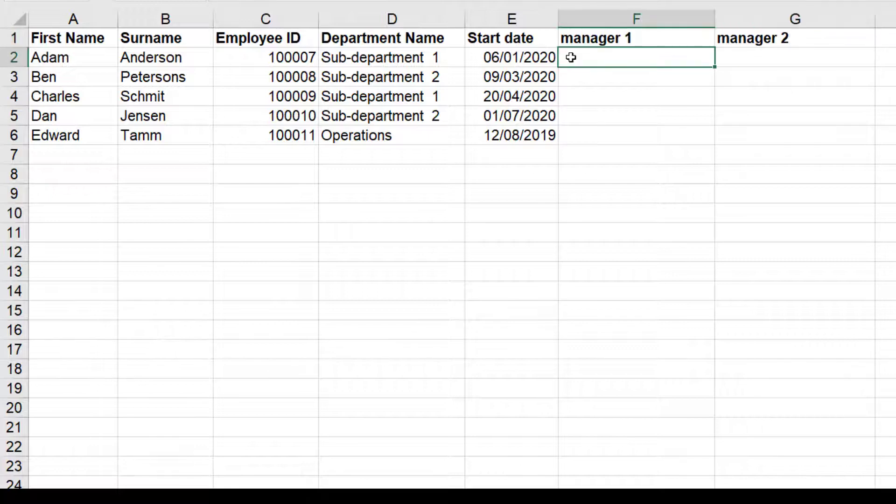
type("100006")
key("Tab")
type("1")
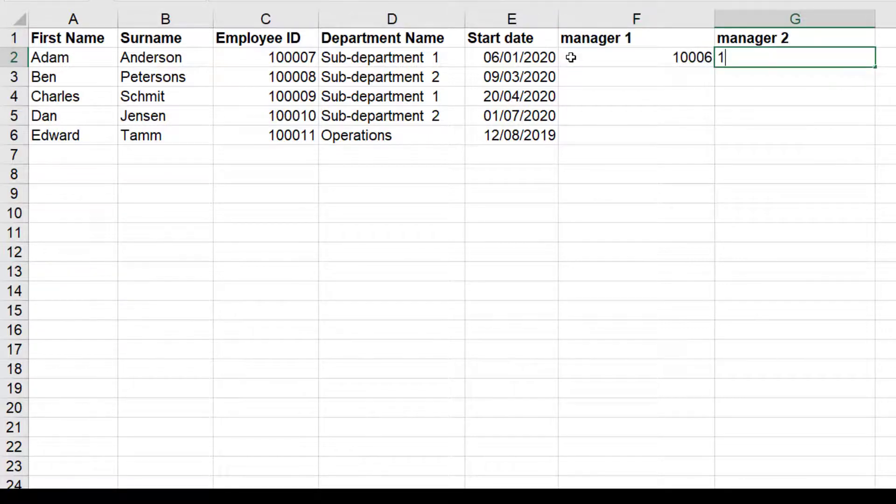
type("000 000")
key("Return")
Fill in the same first manager's ID for the next three employees in cells F3 to F5.
key("Left")
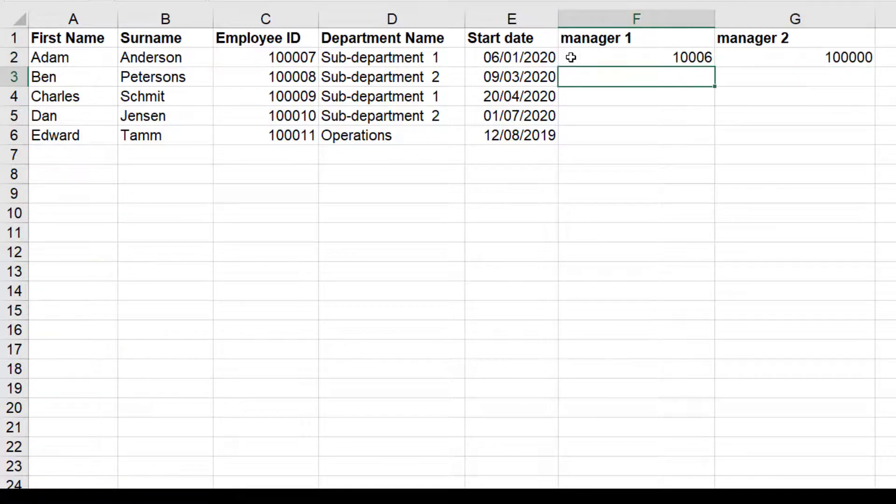
type("10006")
key("Return")
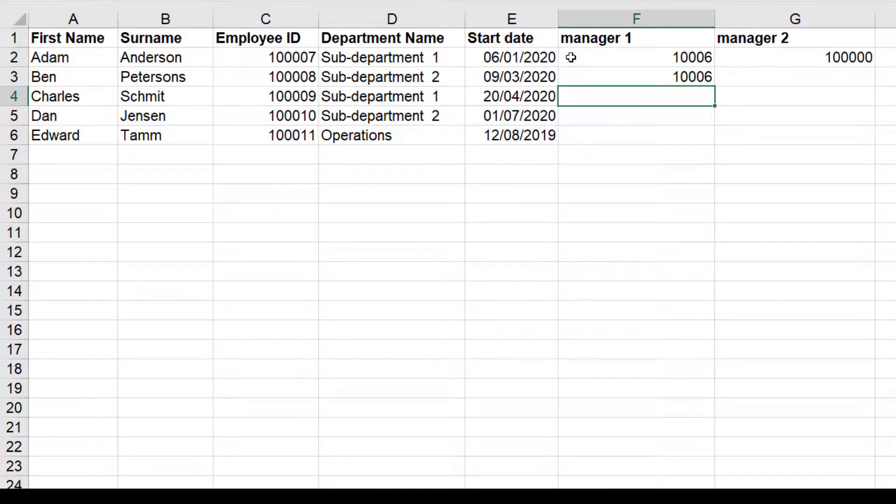
type("10006")
key("Return")
type("10006")
key("Return")
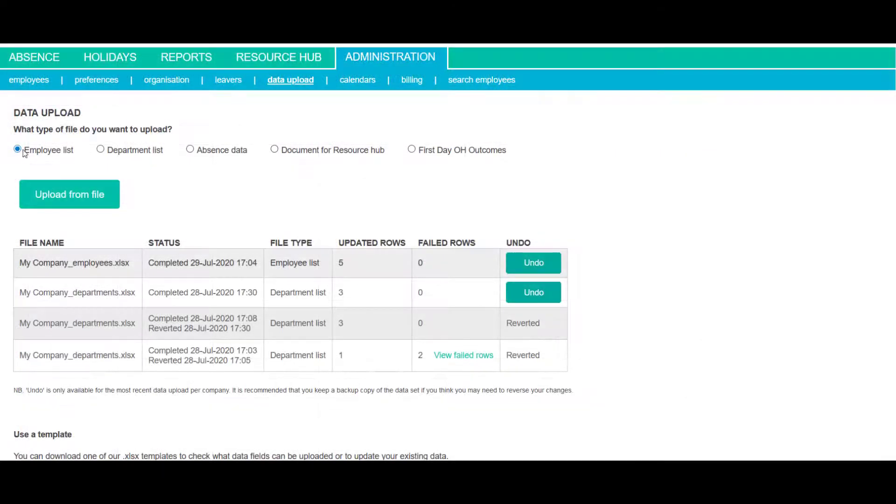
Upload My Company_employees.xlsx as an employee list, mapping manager 1 to id of first manager and manager 2 to id of second manager.
left_click(67, 198)
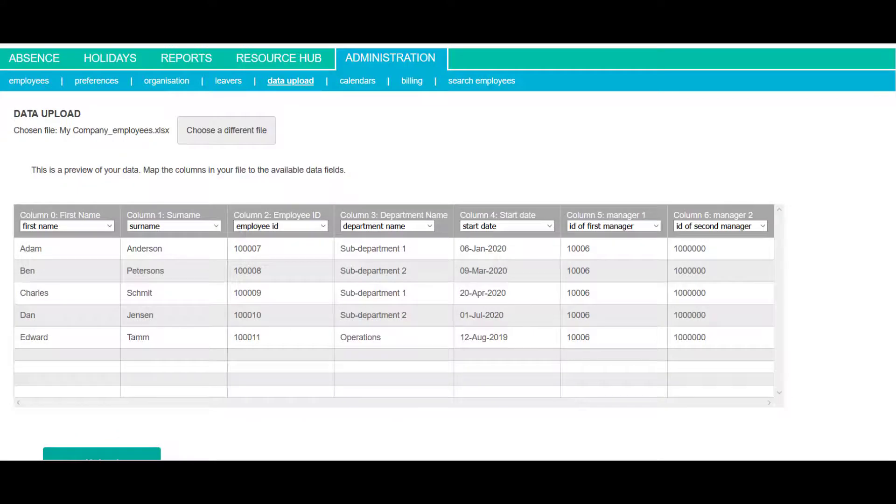
scroll(771, 213, "down", 1)
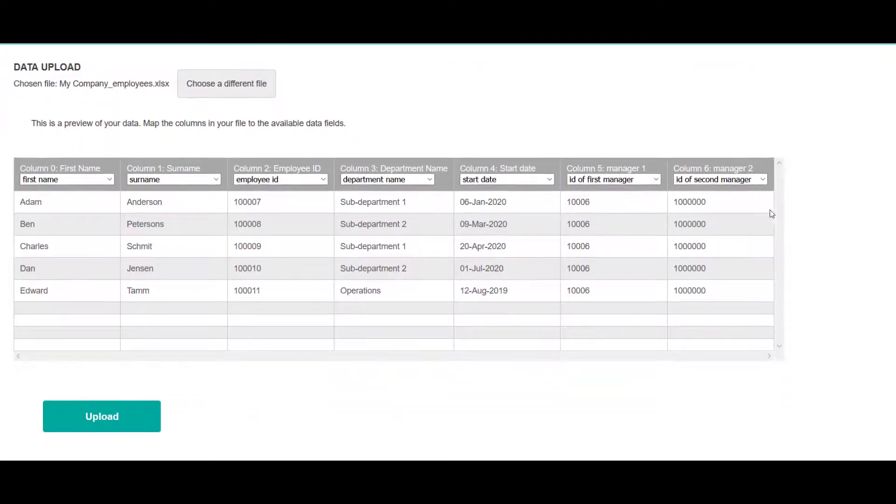
left_click(656, 179)
left_click(622, 397)
left_click(697, 180)
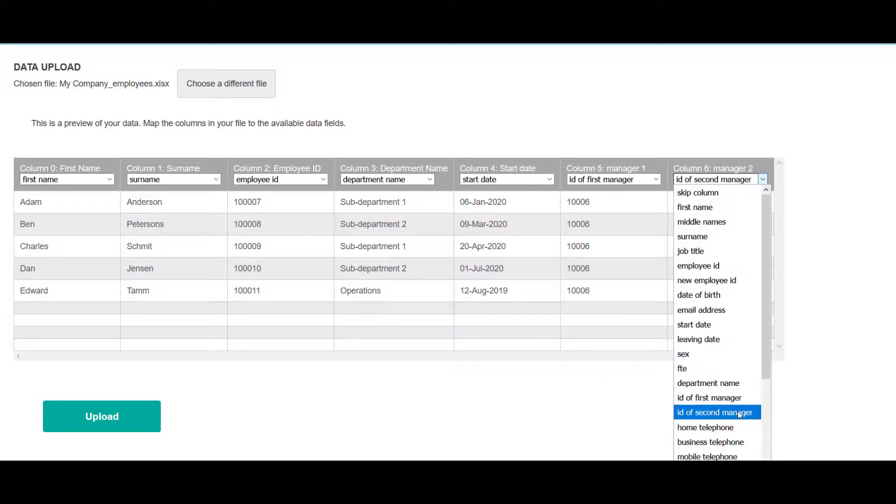
left_click(730, 412)
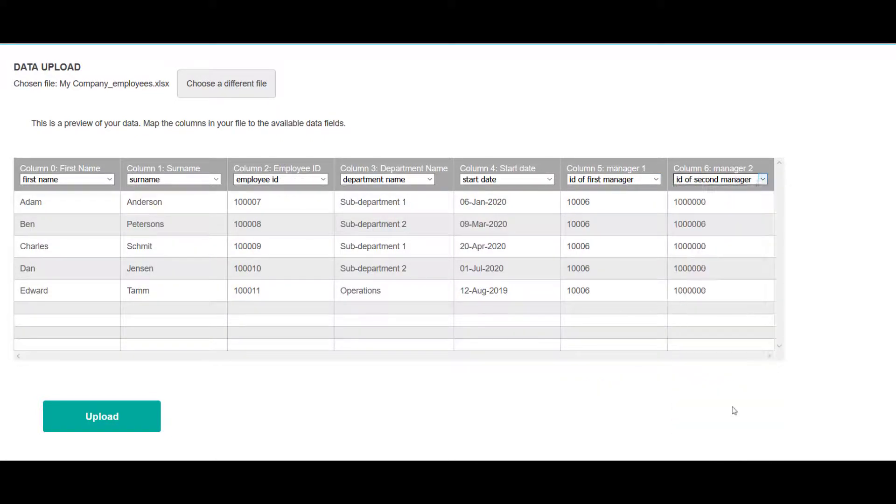
left_click(93, 428)
Open the employee administration list and select the first employee to check the line manager details.
left_click(29, 86)
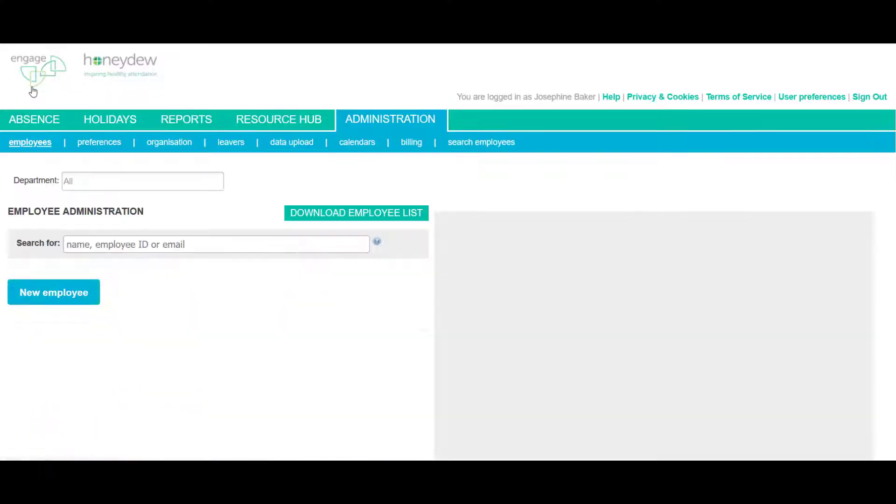
scroll(98, 246, "down", 3)
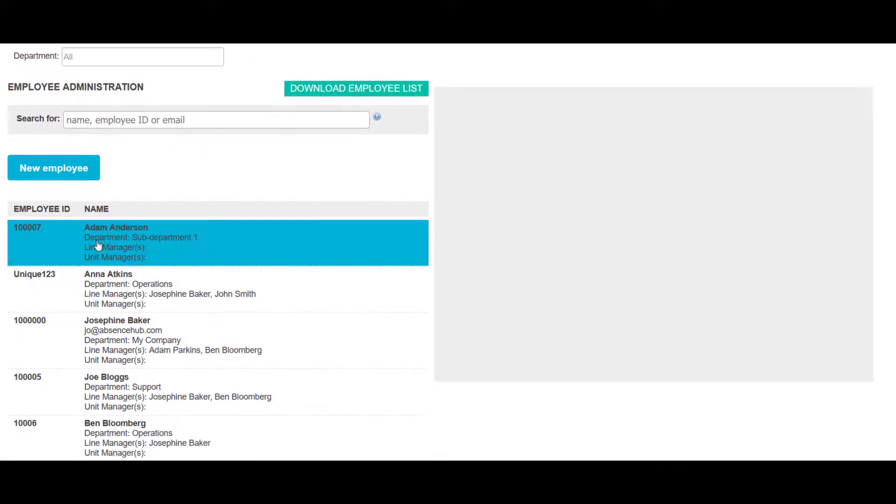
left_click(98, 246)
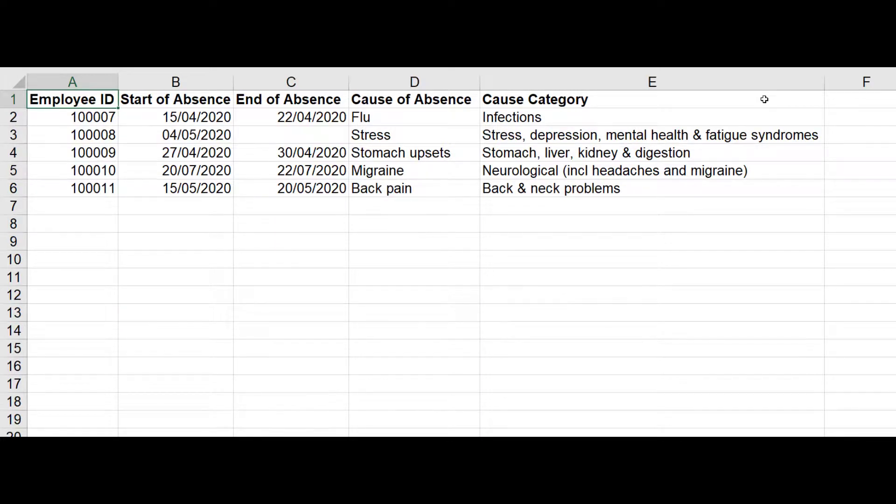
In the Excel absence data sheet, examine the column headings and the entries under Cause of Absence and Cause Category.
key("Right")
key("Right")
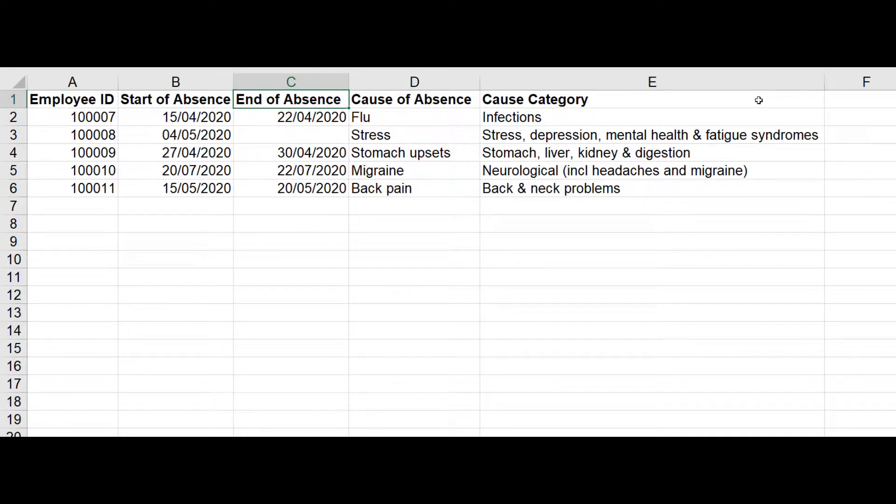
key("Right")
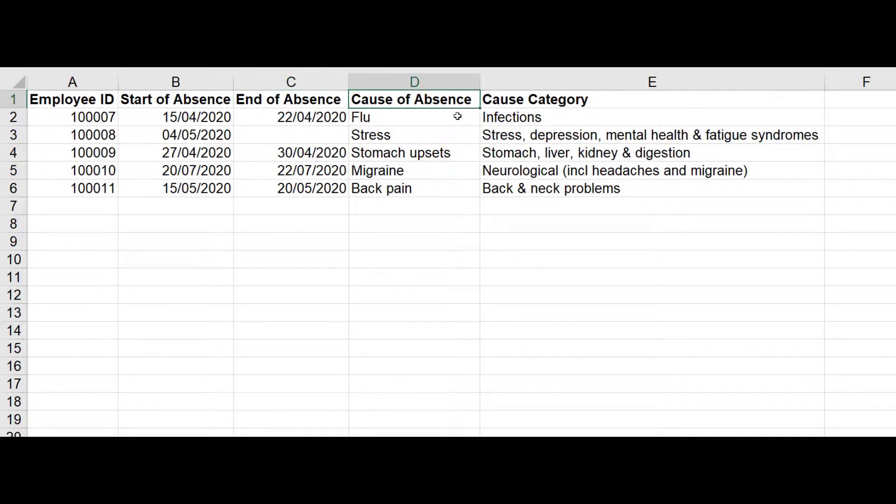
left_click_drag(456, 117, 456, 187)
left_click(590, 106)
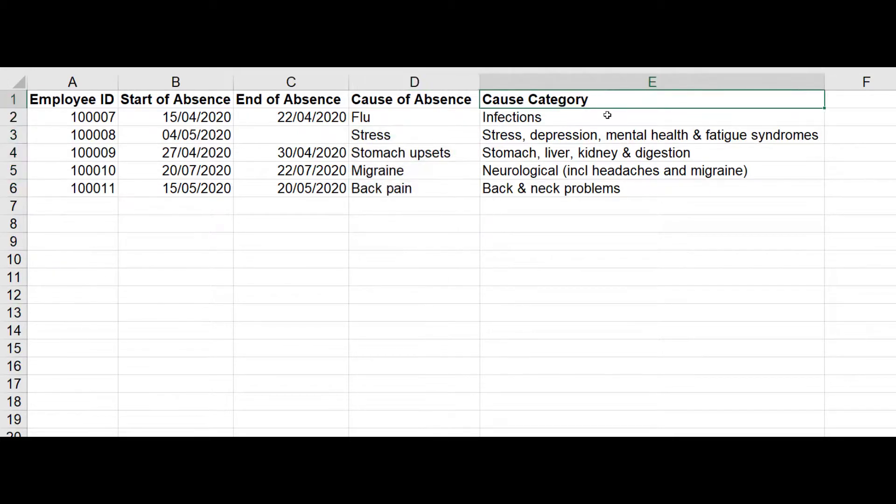
left_click_drag(606, 113, 617, 188)
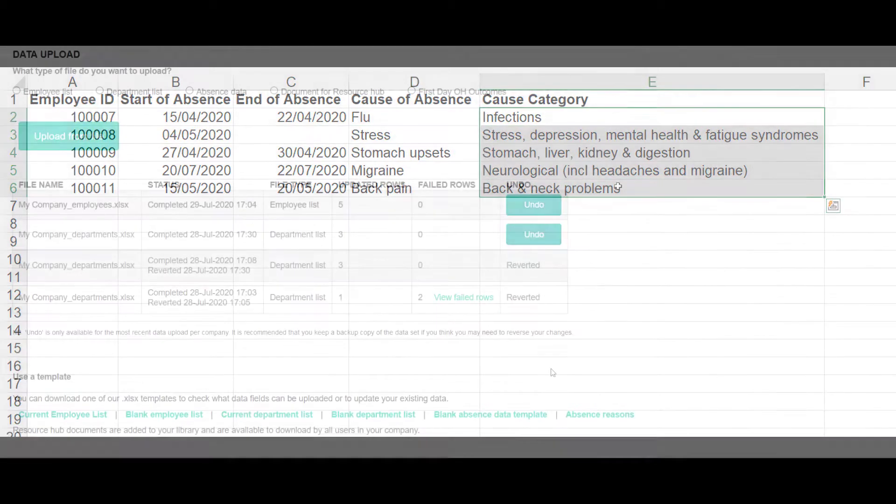